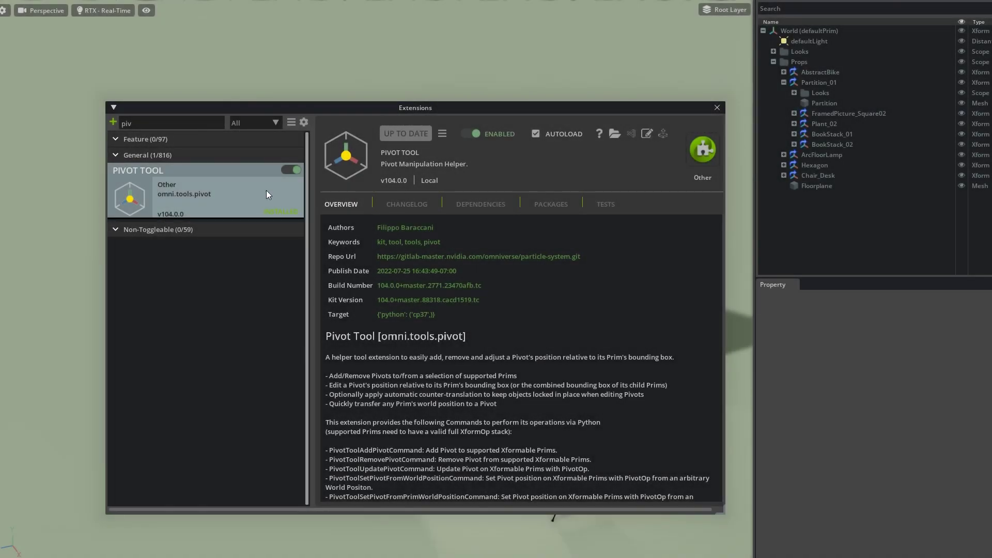
- Close the Extensions window and bring up the Pivot Tool panel from the viewport menu
left_click(716, 107)
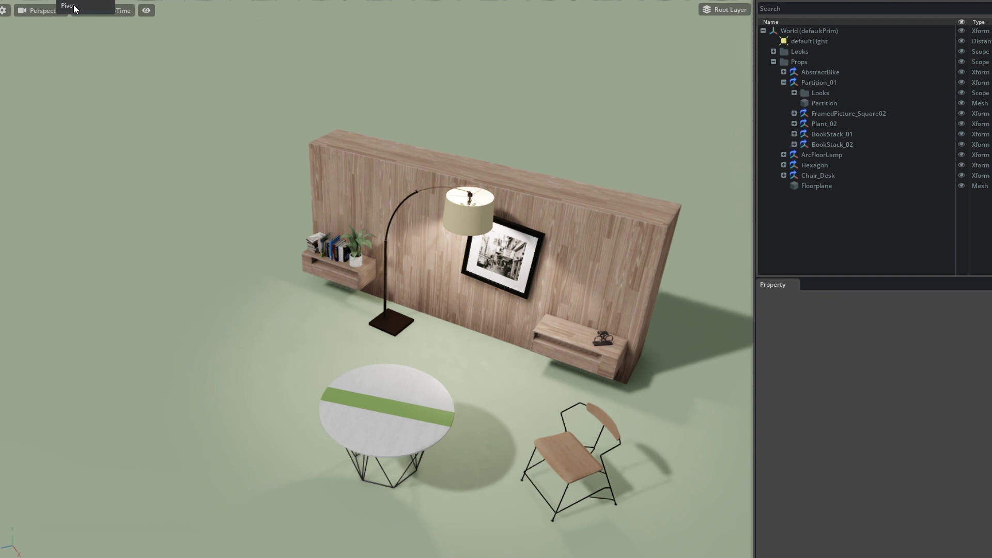
left_click(75, 8)
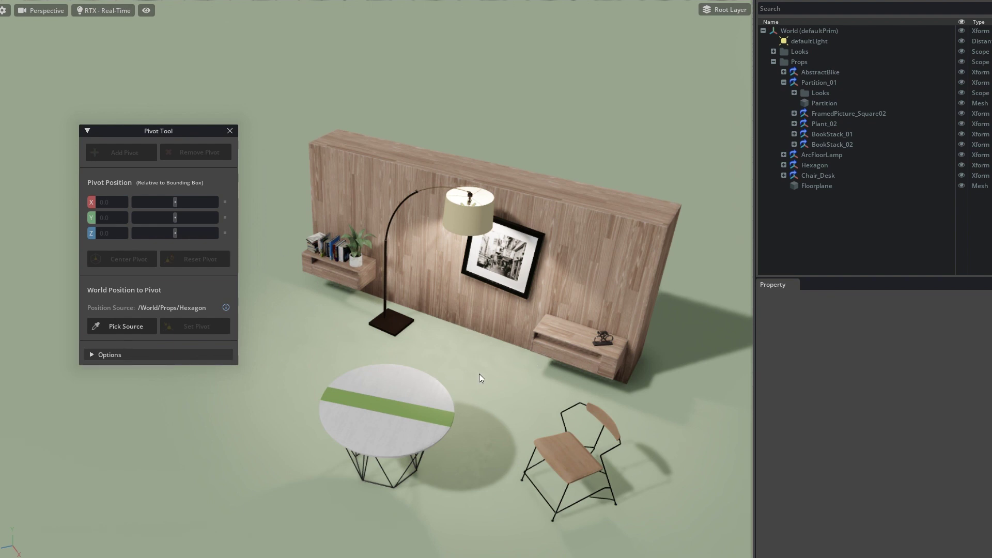
- Add a pivot to ArcFloorLamp at X 0.879 and rotate the lamp around it to Y 15.65914
left_click(392, 323)
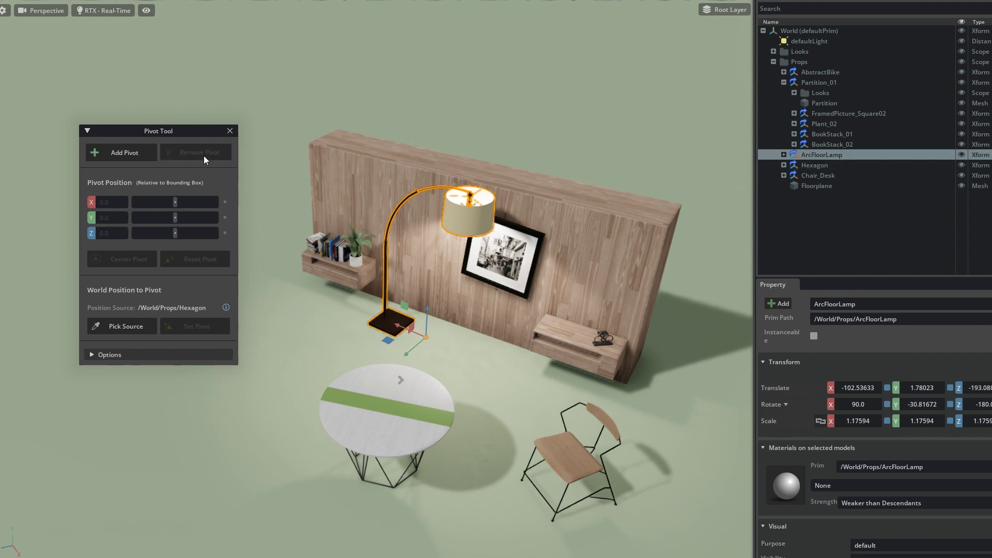
left_click(131, 149)
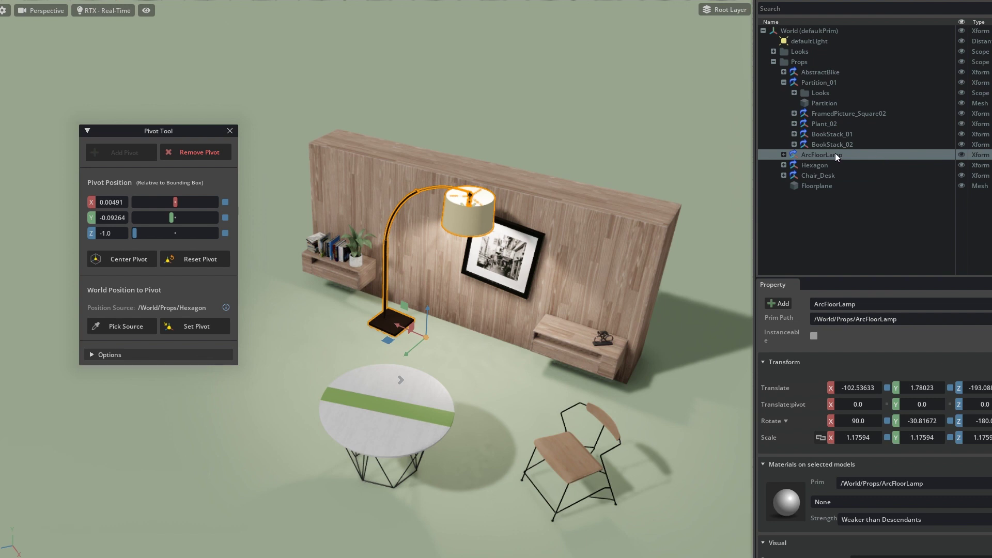
left_click(784, 154)
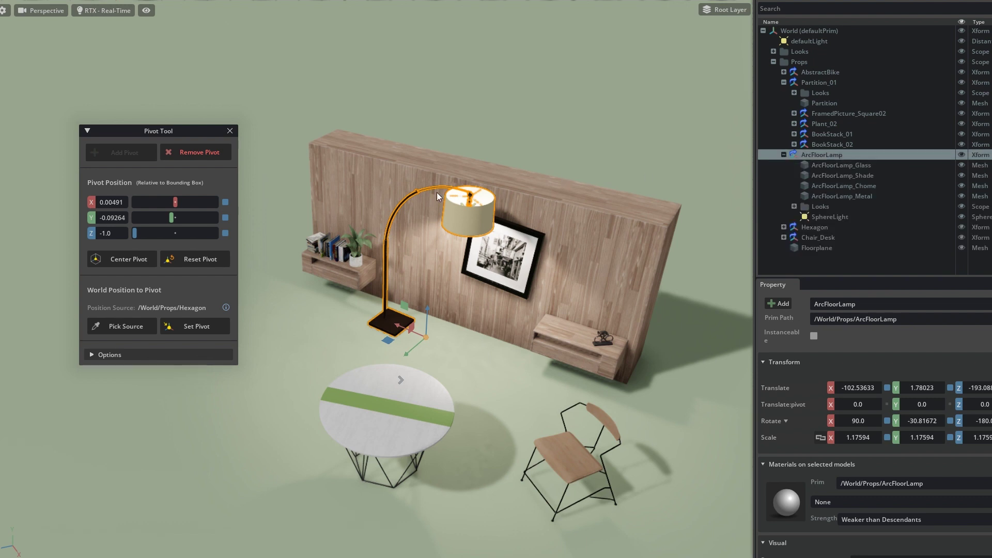
left_click(784, 154)
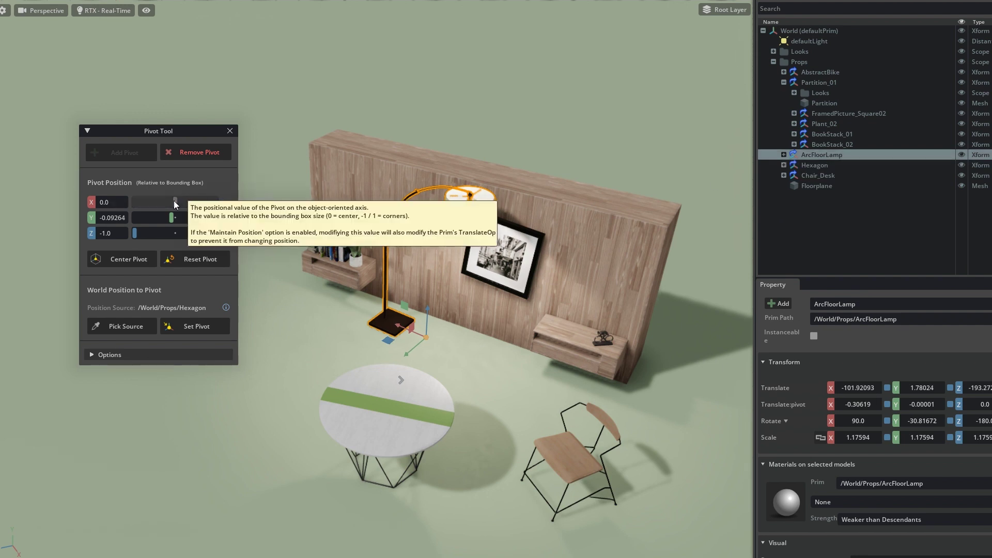
left_click_drag(172, 200, 211, 206)
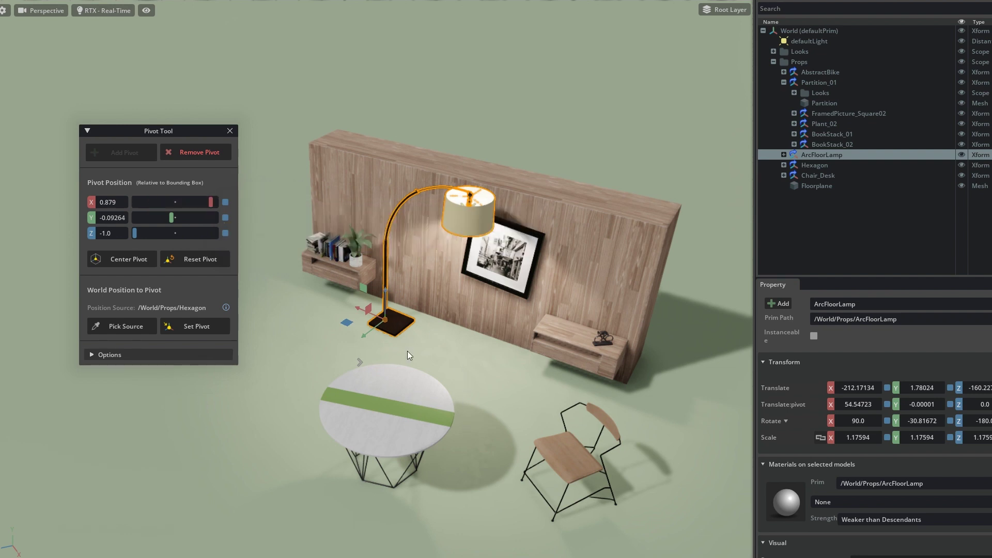
key("e")
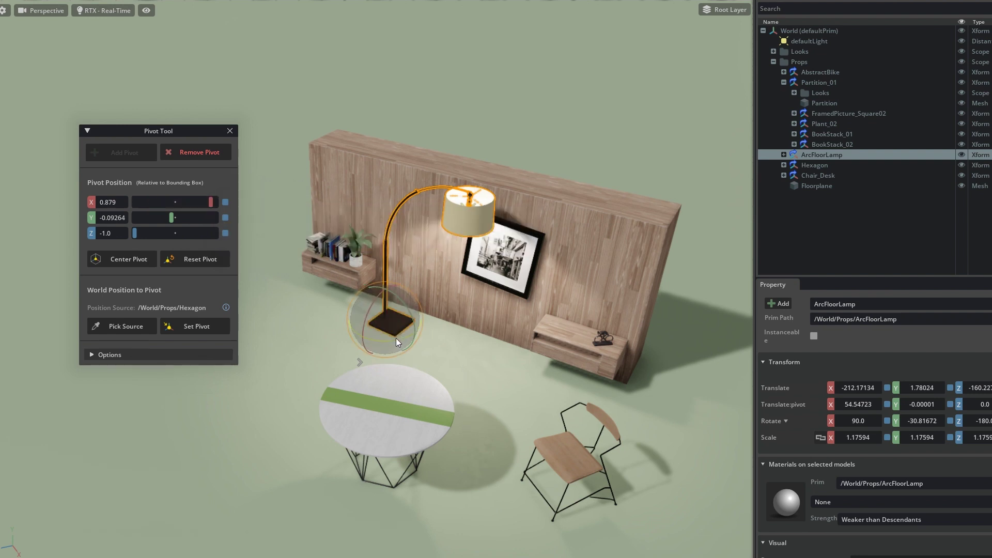
left_click_drag(396, 339, 352, 357)
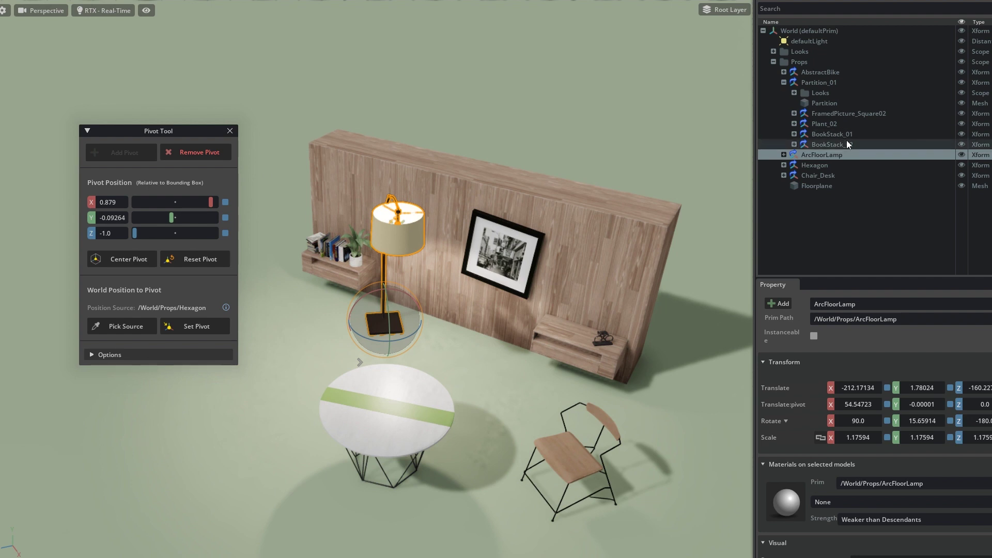
- Give FramedPicture_Square02 a pivot and move it to Z 1.0, its top edge
left_click(837, 113)
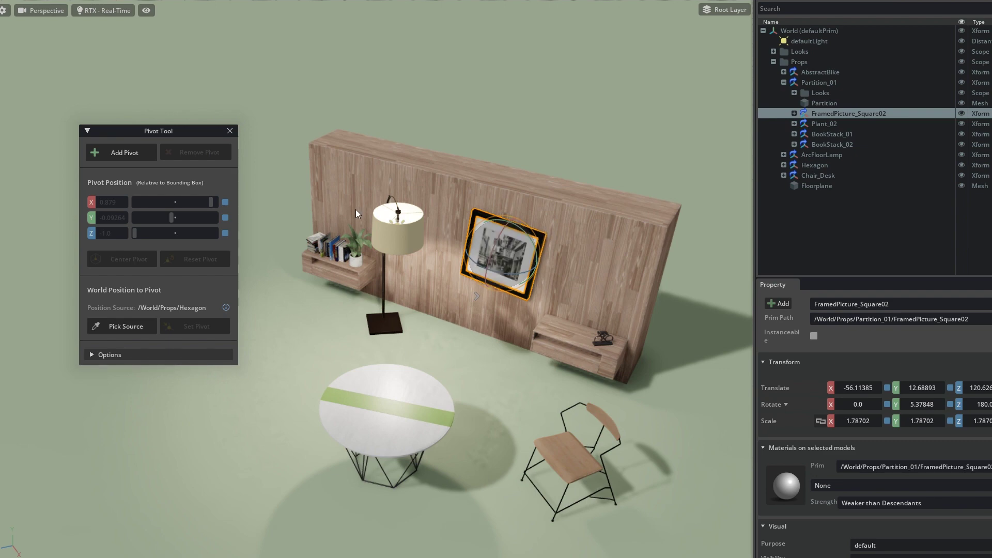
right_click_drag(563, 228, 563, 273)
key("w")
left_click(139, 154)
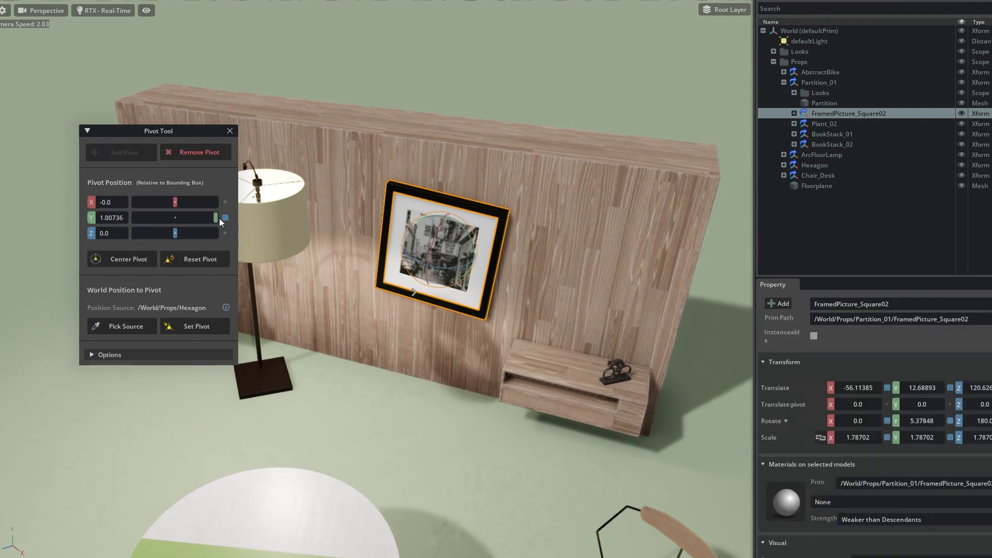
left_click_drag(175, 233, 236, 238)
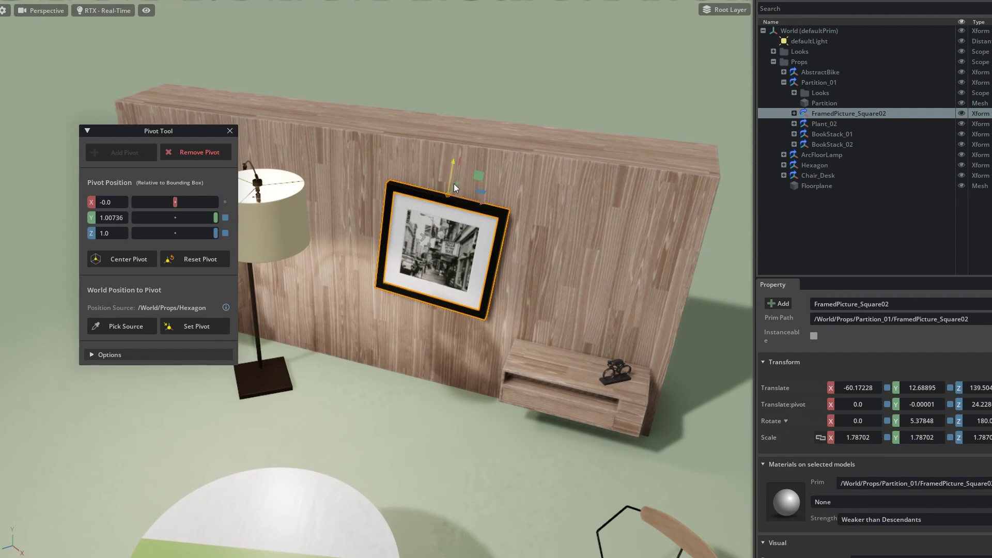
- Set the picture's Rotate Y to 0, then deselect it and pull the view back
double_click(928, 420)
type("0")
key("Return")
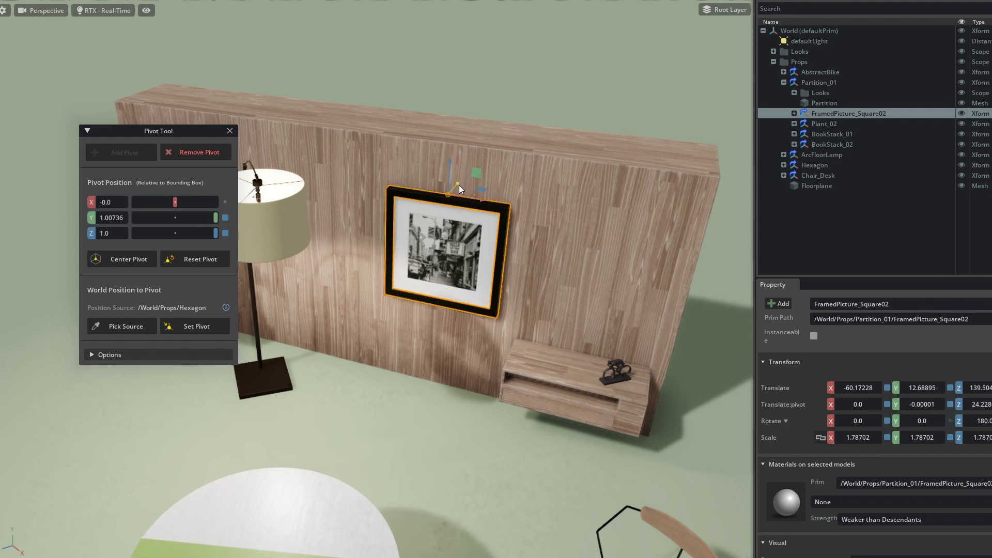
left_click(430, 82)
right_click_drag(429, 82, 407, 117)
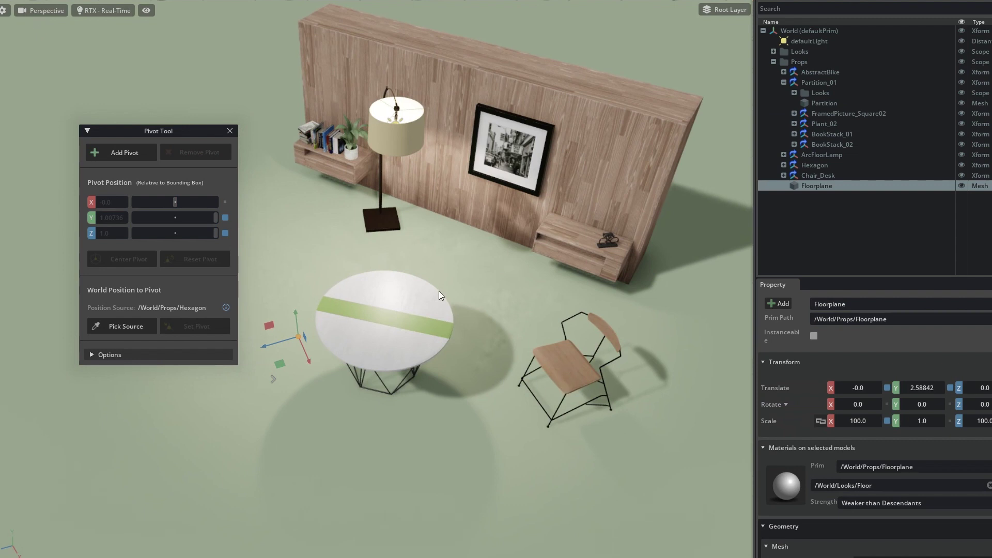
- Move Chair_Desk next to the round table and add a pivot to it
left_click(573, 362)
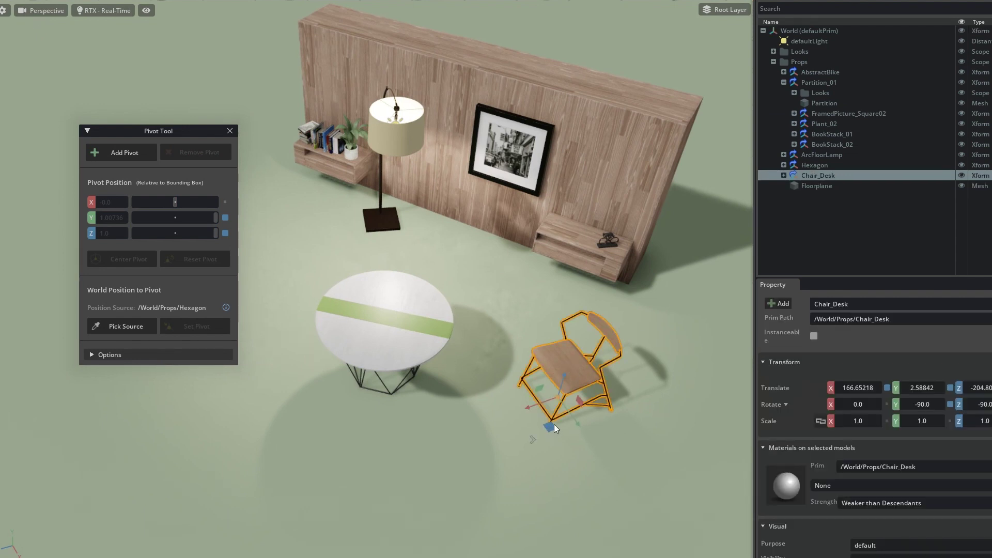
left_click_drag(546, 426, 497, 399)
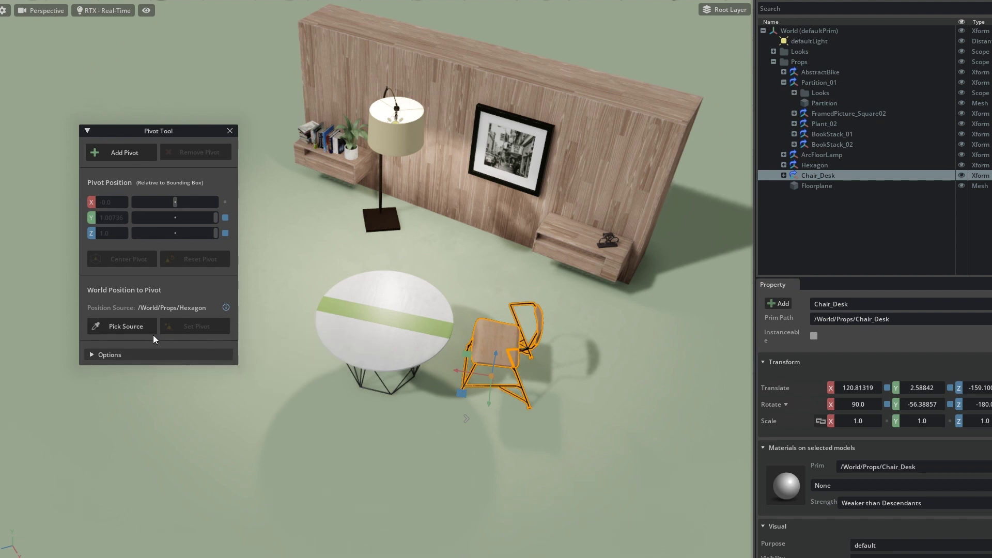
left_click(127, 328)
left_click(107, 326)
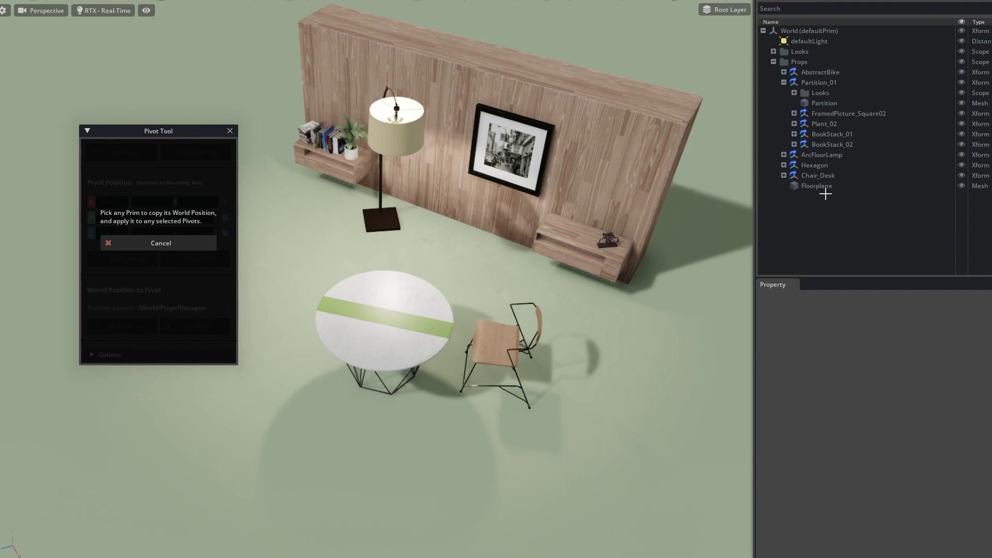
left_click(373, 348)
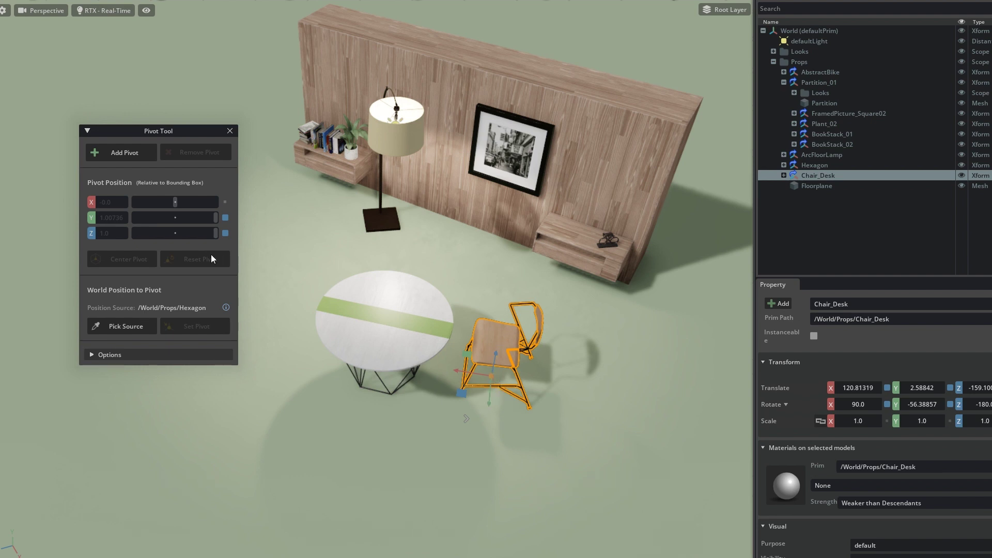
left_click(121, 154)
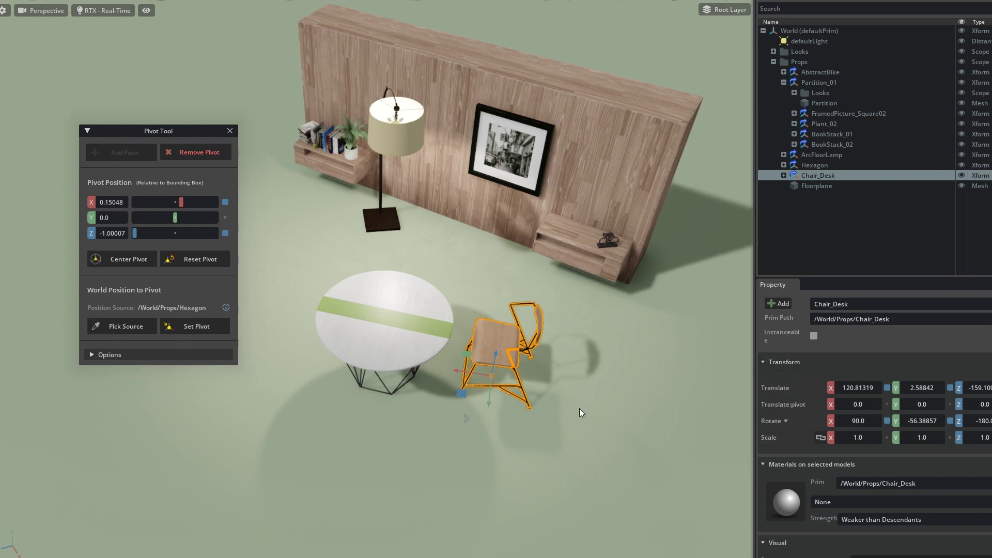
- Pick the Hexagon table as source, moving the chair's pivot to X 3.27502, Y 0.42966, Z -1.00007
left_click(116, 330)
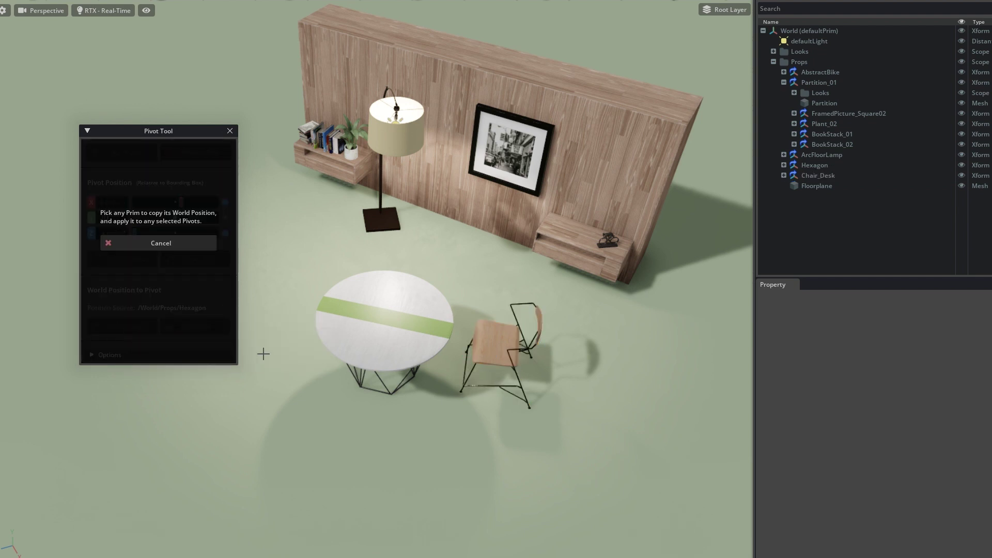
left_click(380, 329)
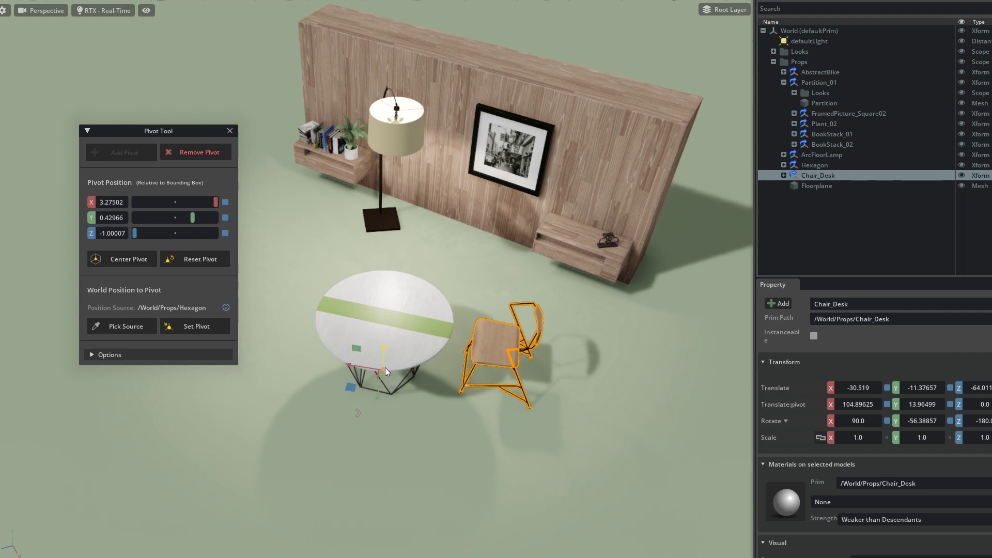
- Rotate the chair about the table pivot, duplicating and rotating copies around the table, then deselect
key("e")
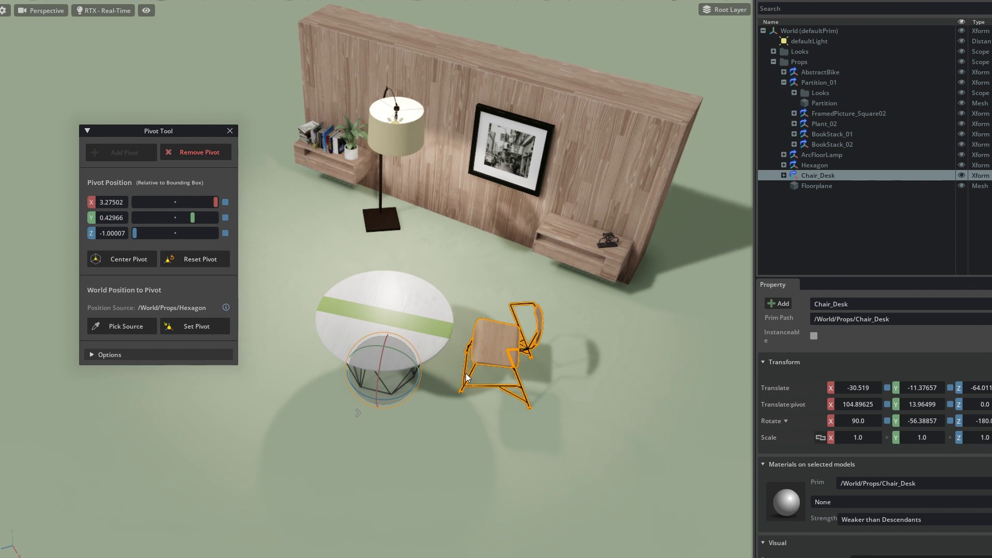
left_click_drag(395, 396, 465, 386)
key("ctrl+d")
key("ctrl+d")
key("ctrl+d")
left_click_drag(389, 397, 498, 401)
key("ctrl+d")
key("ctrl+d")
left_click_drag(389, 398, 477, 402)
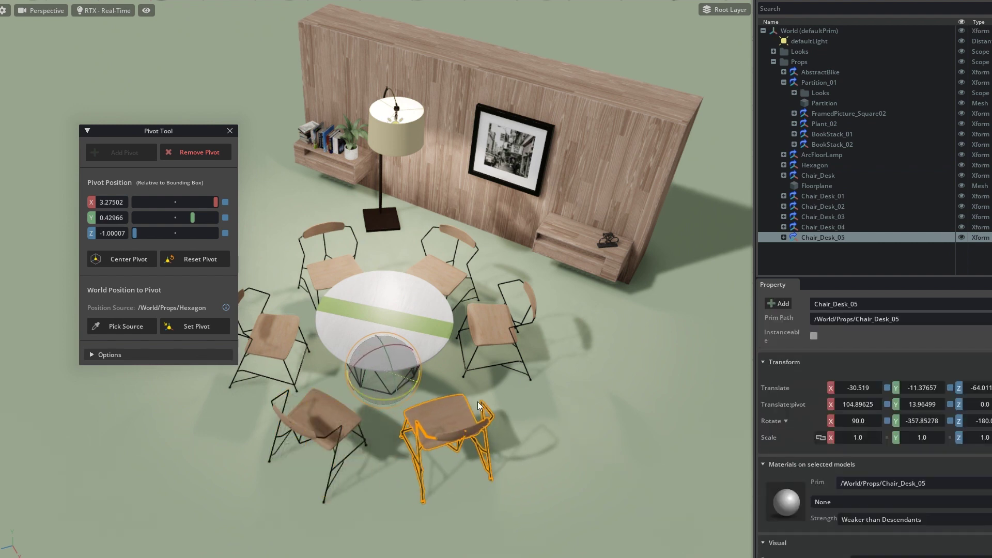
left_click(670, 403)
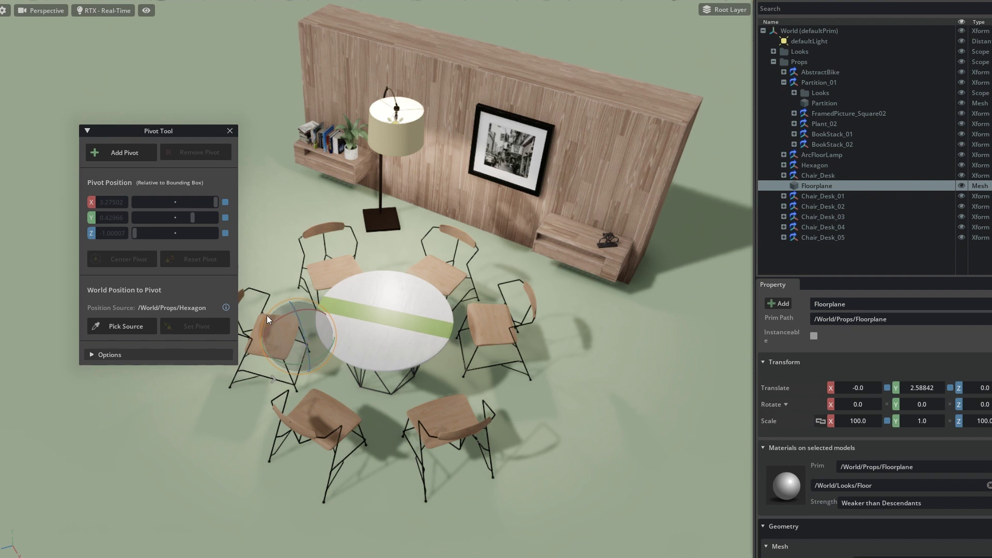